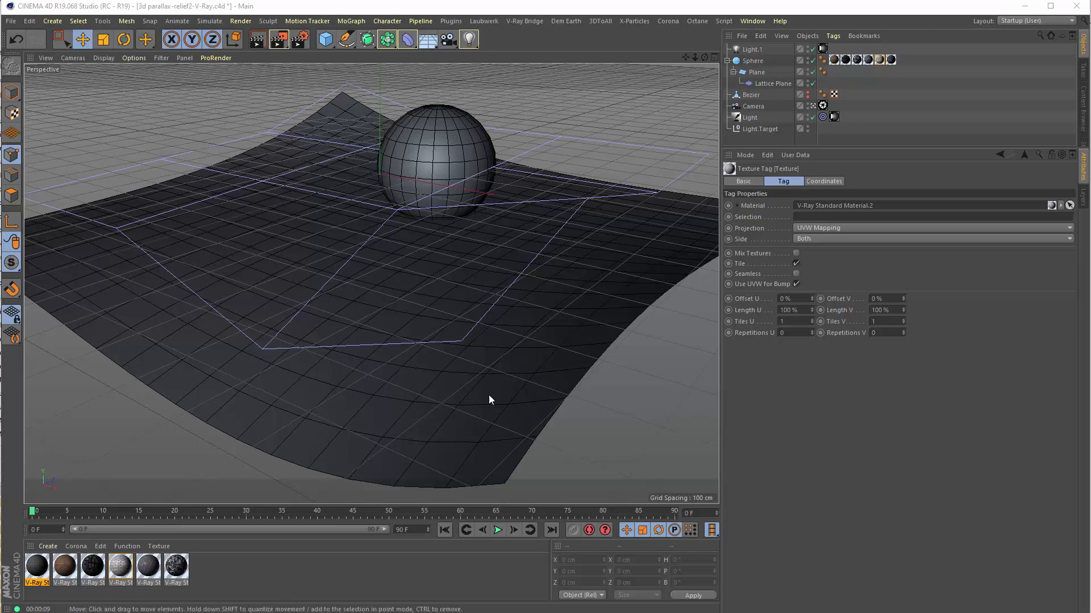
Open the V-Ray Standard Material of the sphere's last texture tag and render the active view.
double_click(890, 59)
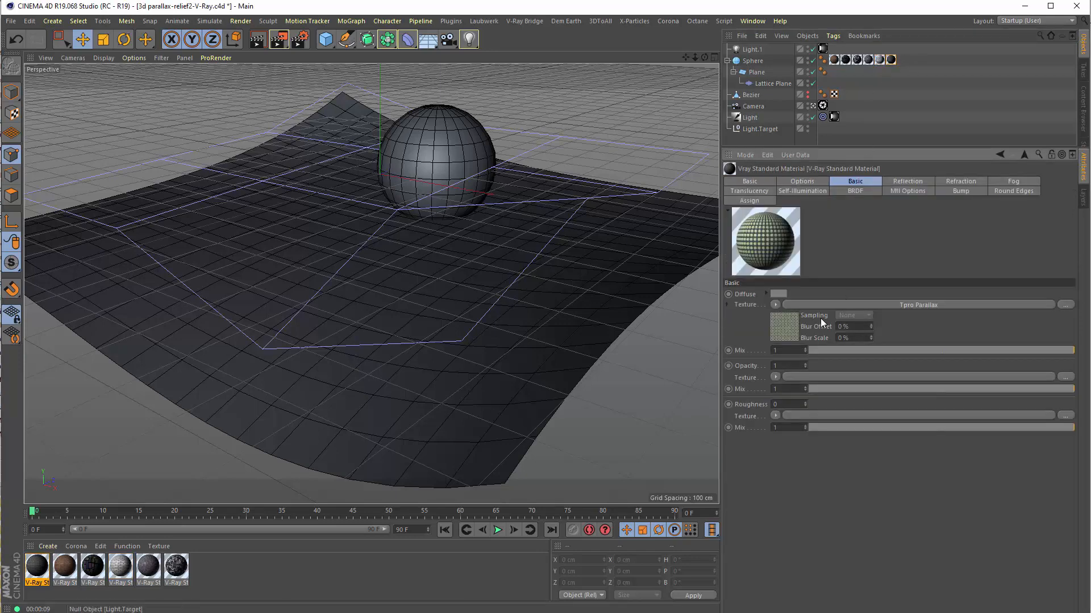
left_click(258, 41)
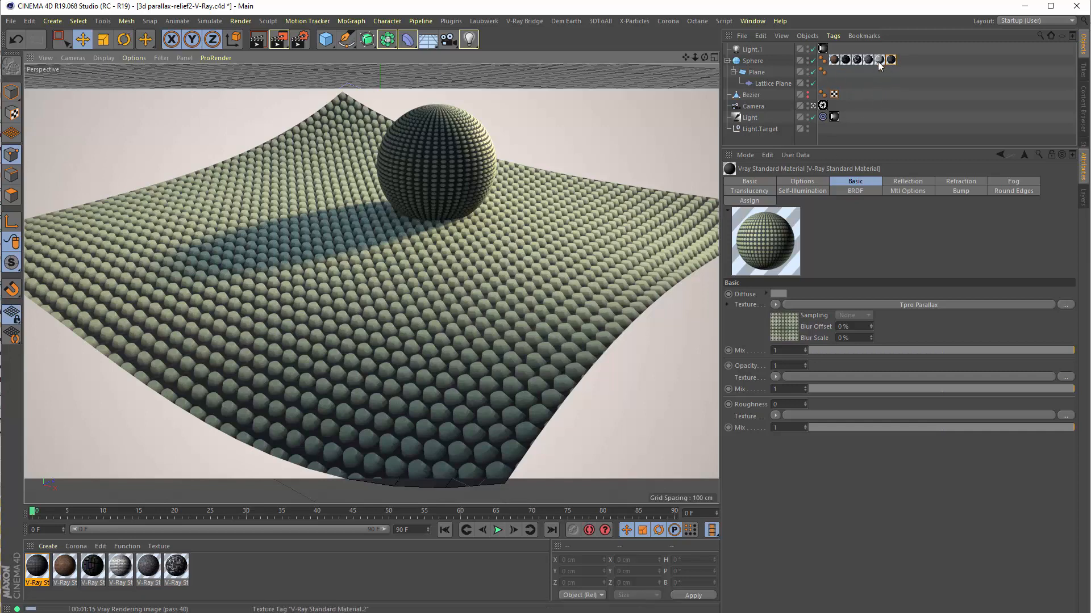
Move the V-Ray Standard Material.2 tag to the end of the sphere's texture tags and render the active view.
left_click_drag(880, 60, 891, 60)
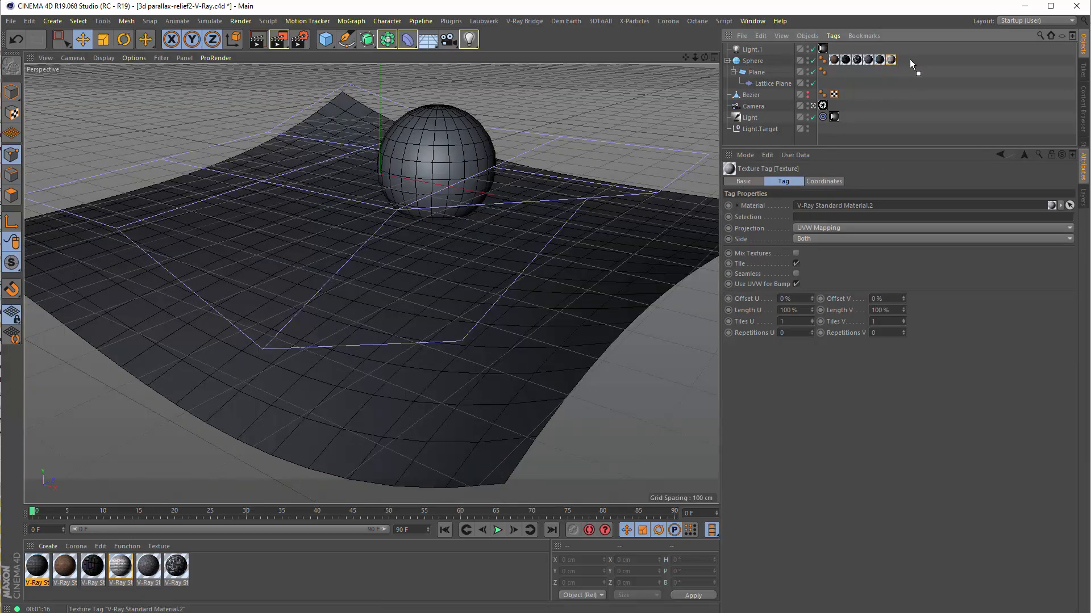
left_click(257, 40)
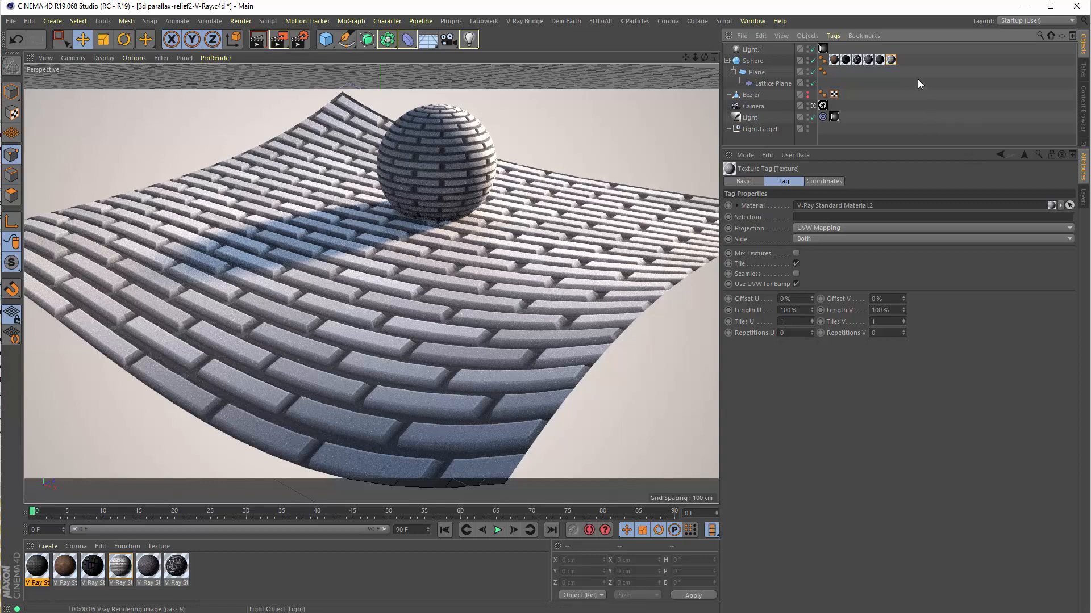
Examine the TilePro diffuse and height maps inside the Tpro Parallax texture of V-Ray Standard Material.2.
double_click(892, 59)
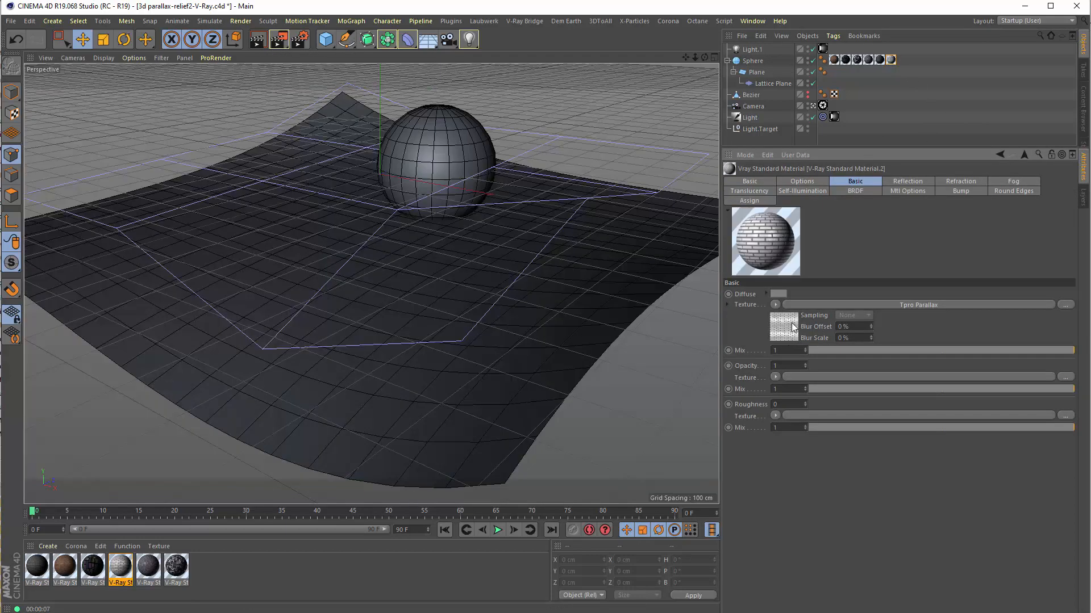
left_click(782, 324)
left_click(818, 316)
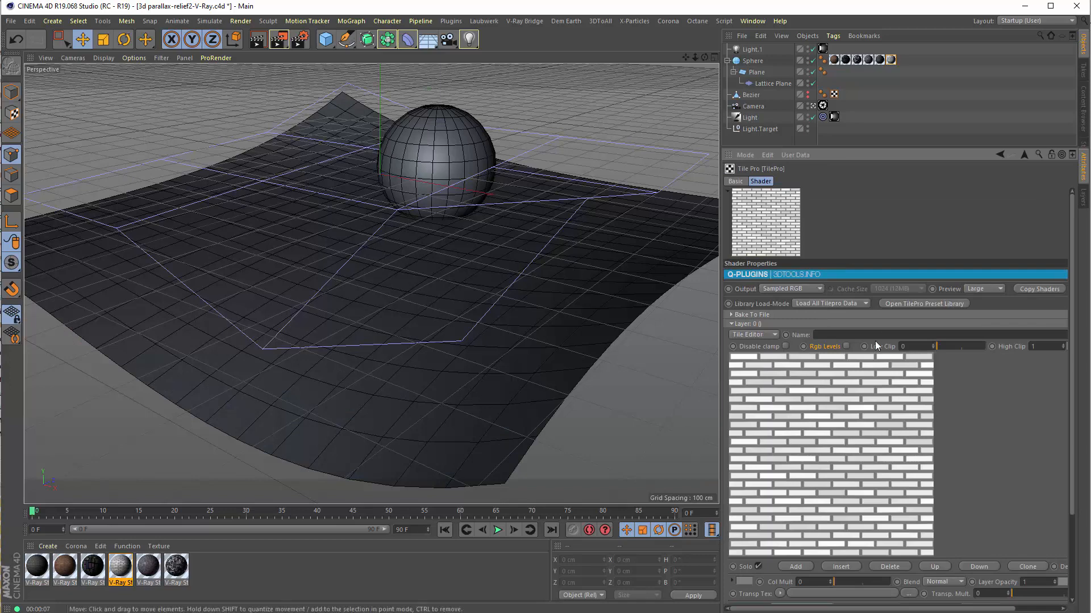
left_click(1024, 155)
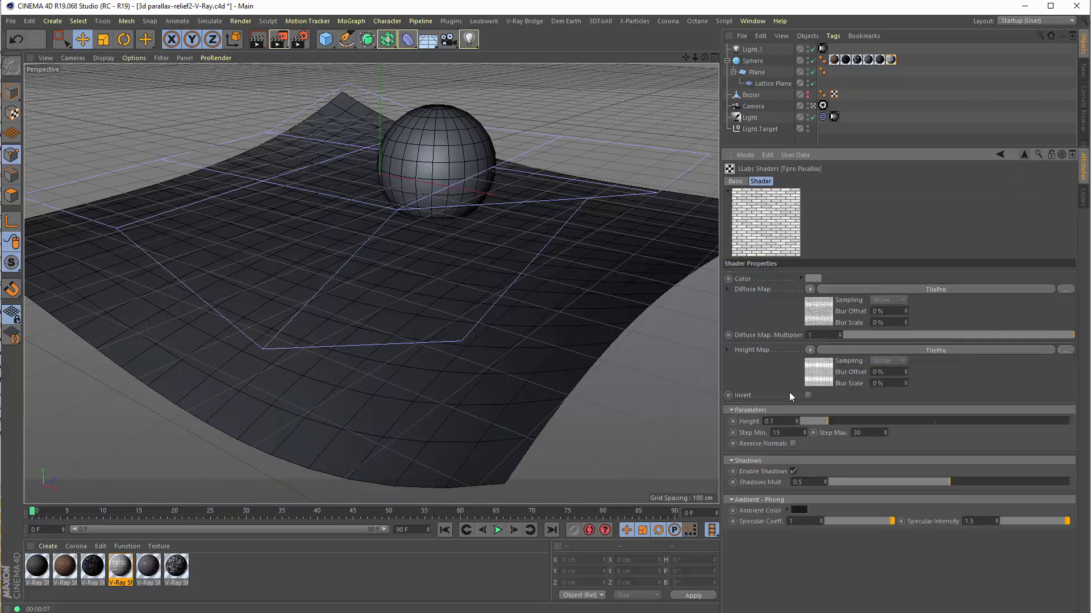
left_click(822, 377)
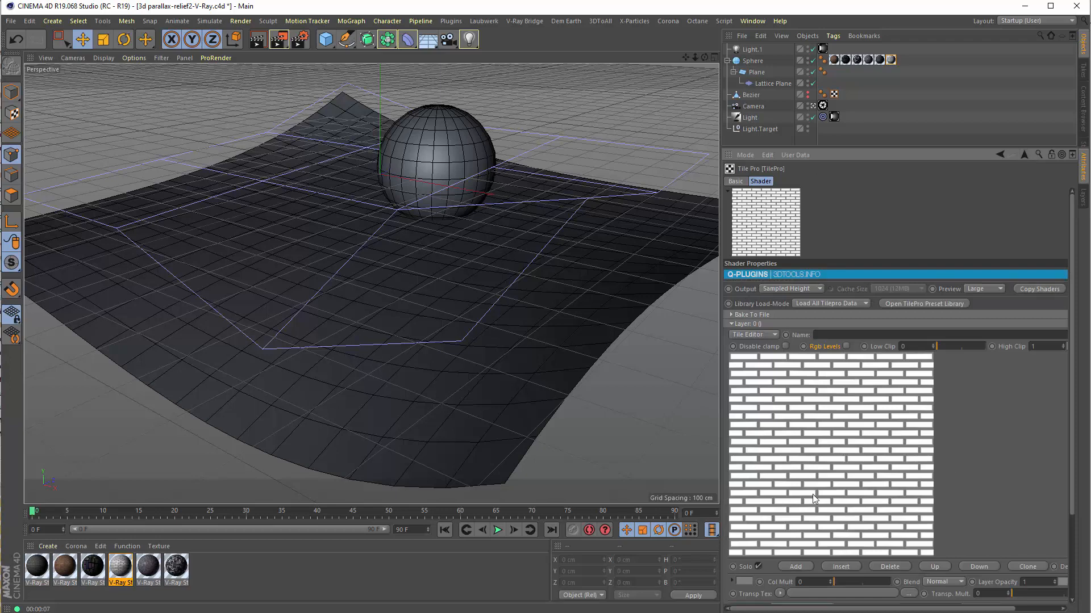
left_click(1023, 155)
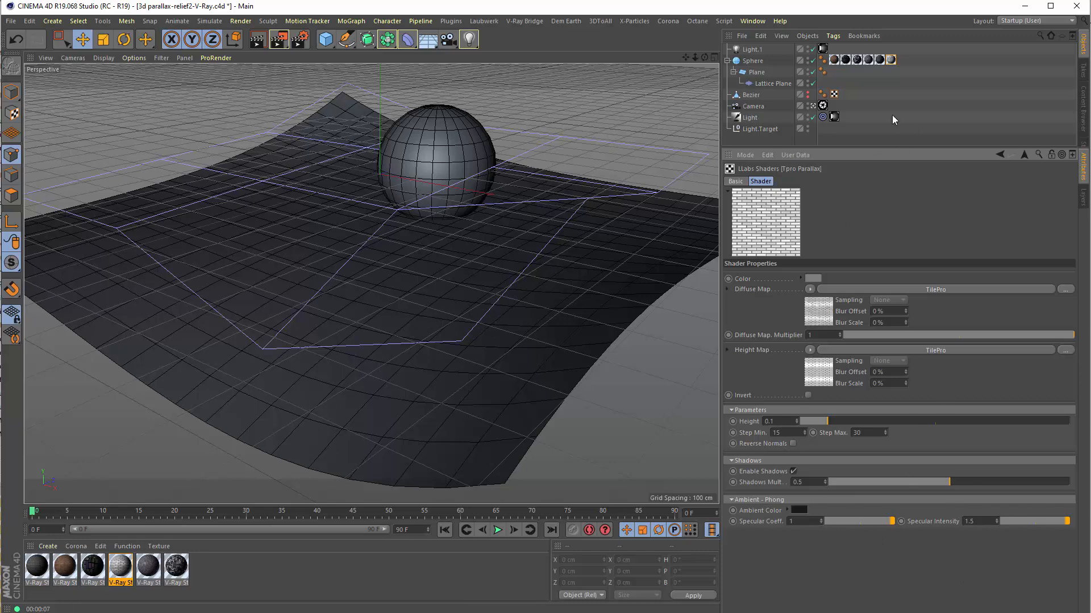
left_click(1025, 155)
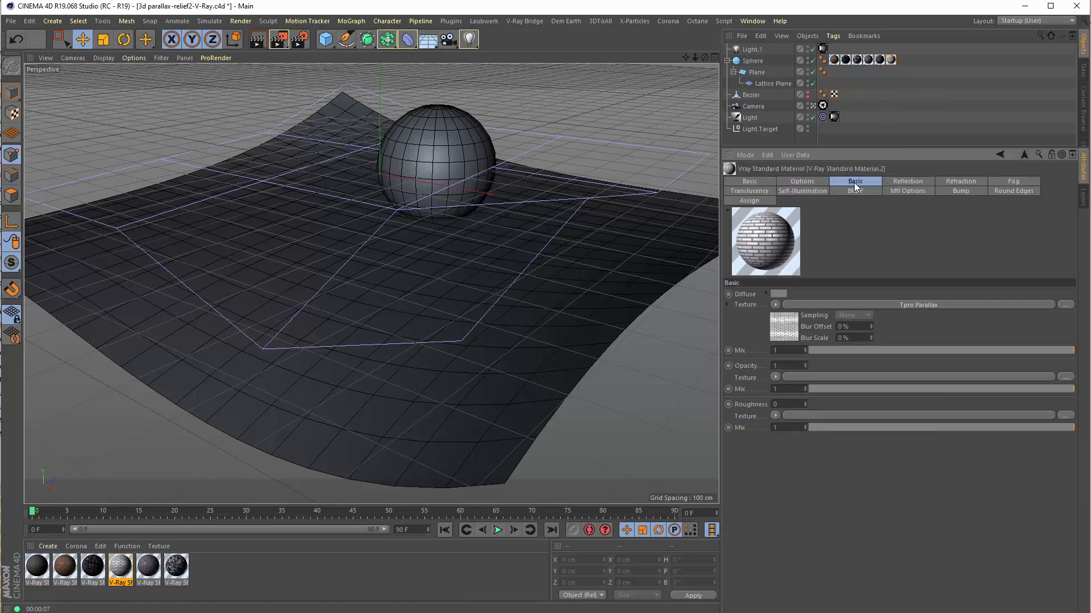
Inspect the reflection settings of V-Ray Standard Material.2 and of V-Ray Standard Material.
left_click(909, 181)
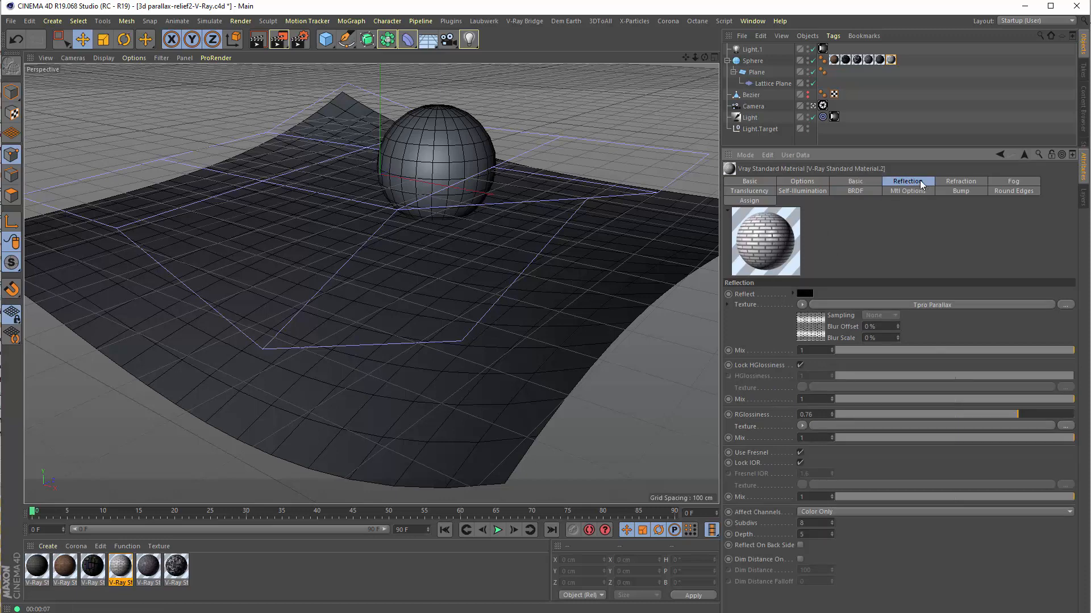
left_click(880, 60)
double_click(880, 60)
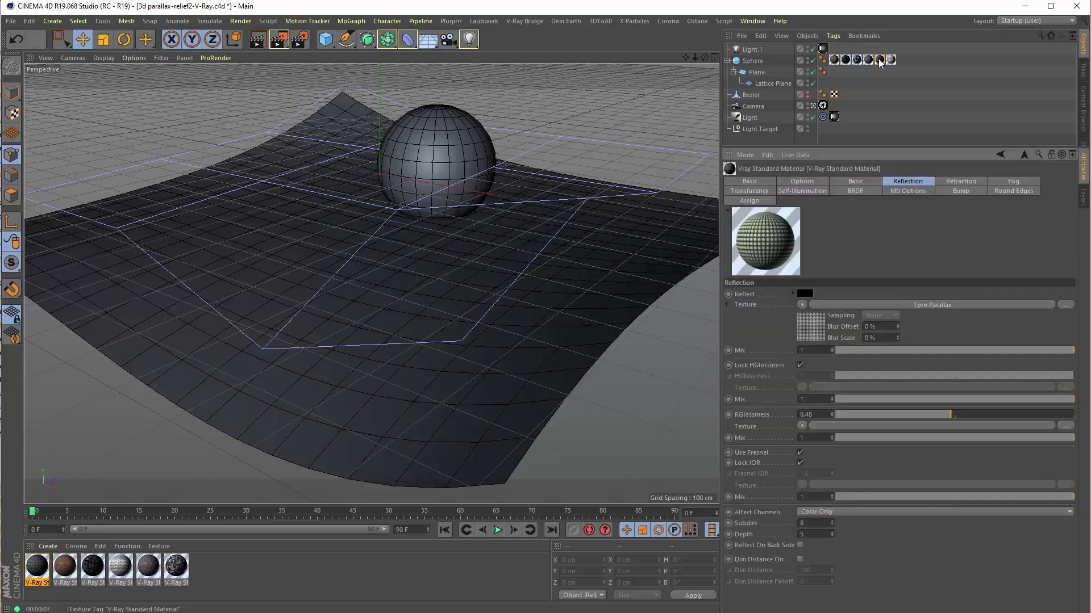
Make V-Ray Standard Material.3 the last texture tag on the sphere and render the active view.
left_click(890, 60)
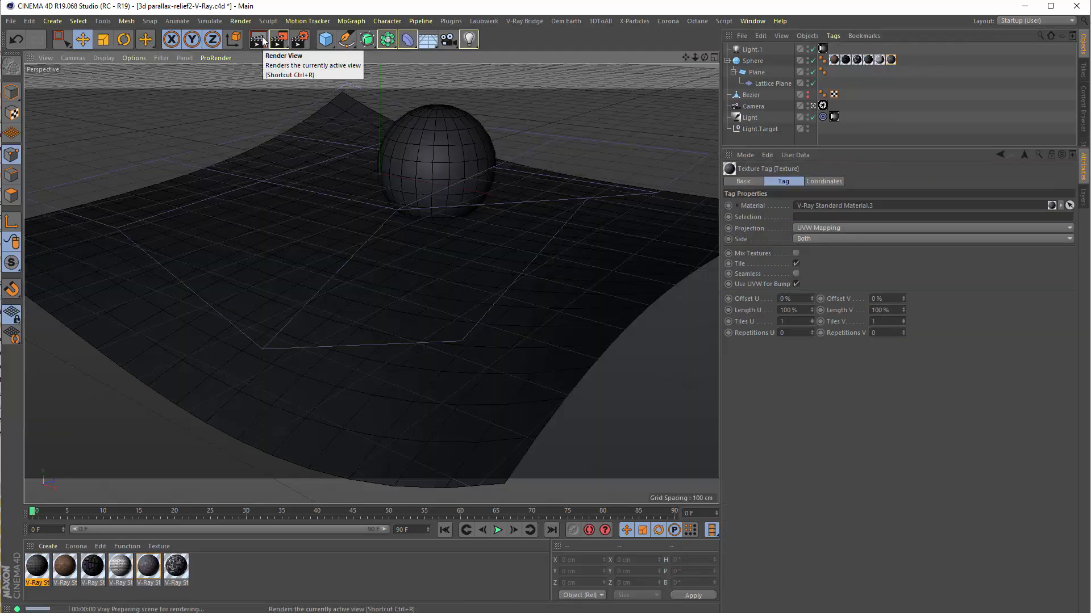
left_click(263, 40)
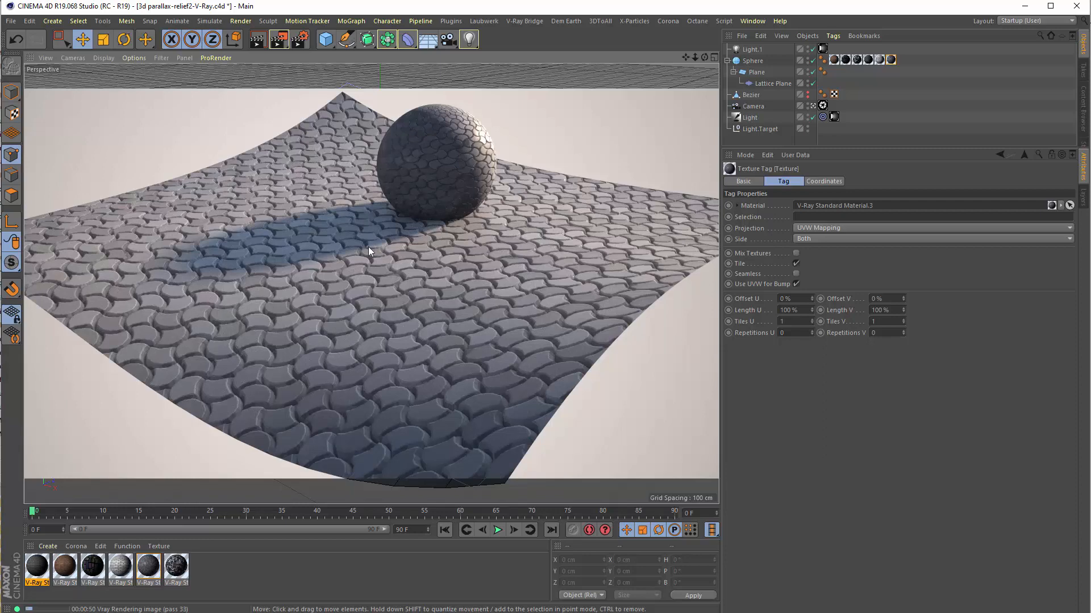
Move the V-Ray Standard Material.4 tag to the end of the sphere's texture tags and render the active view.
left_click(869, 60)
double_click(869, 61)
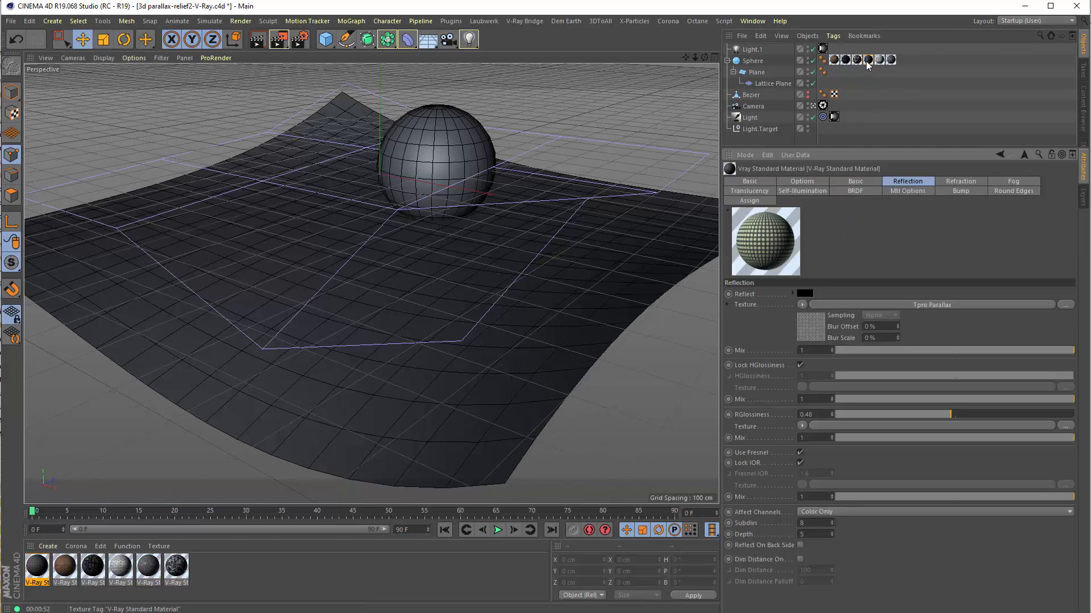
left_click(891, 60)
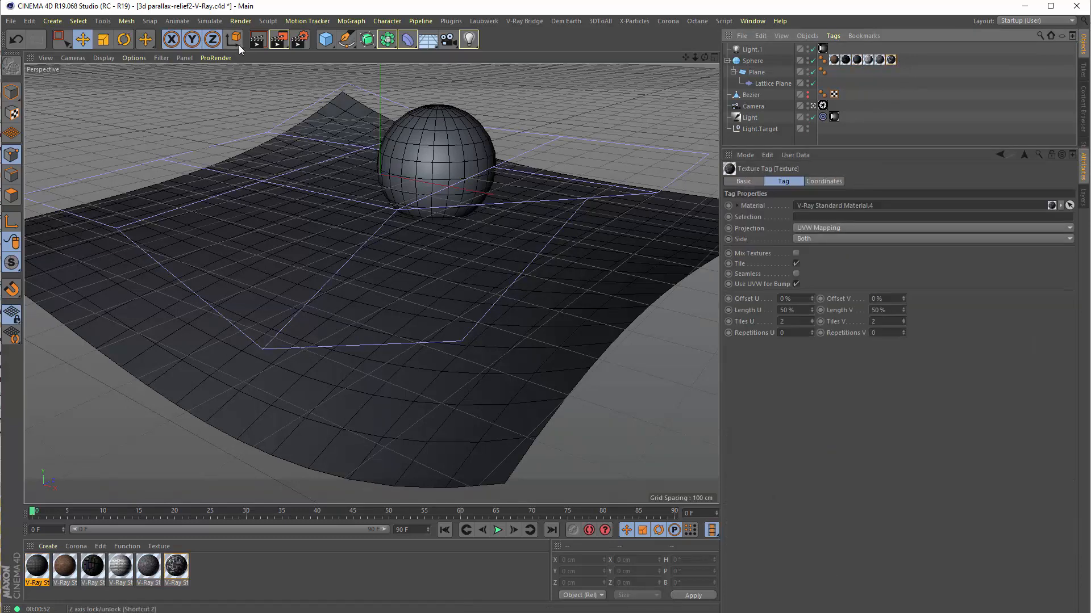
left_click(263, 42)
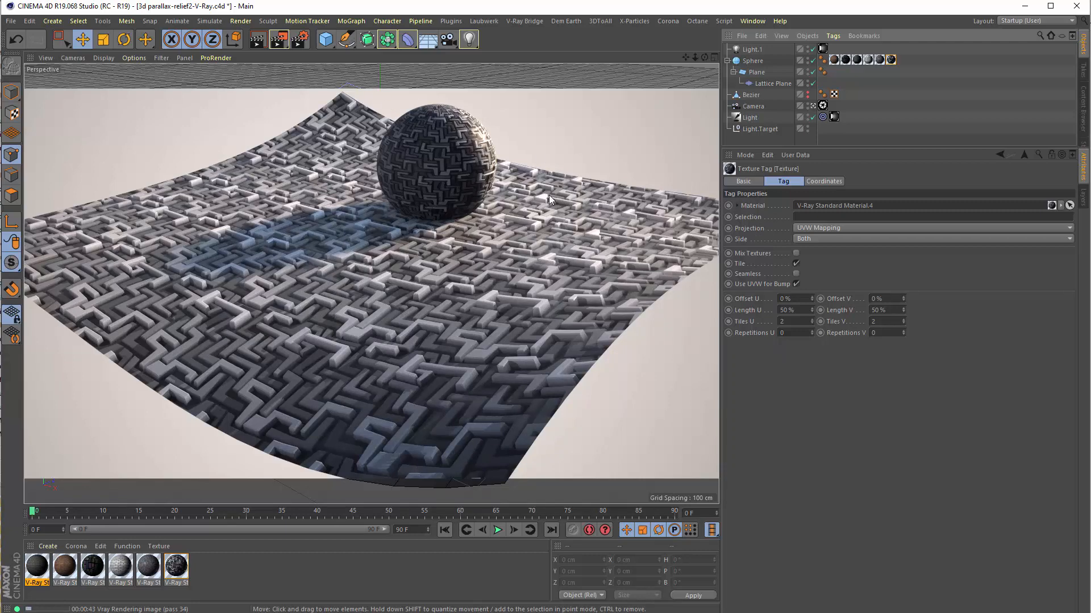
Switch to the open scene "c4d noise and softpatch as 3d parallax-corona.c4d".
left_click(751, 22)
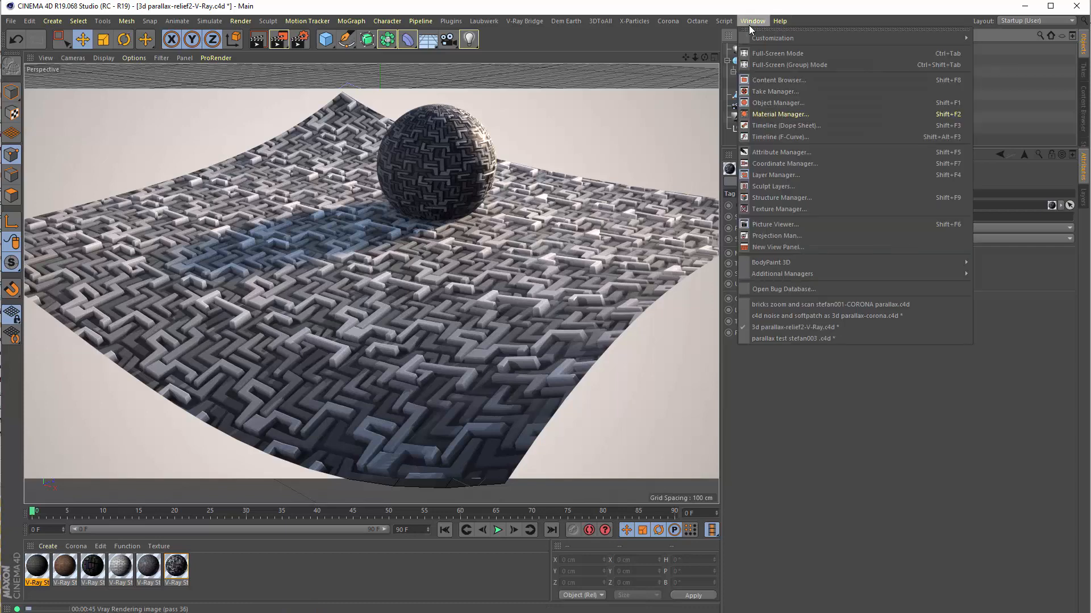
left_click(767, 316)
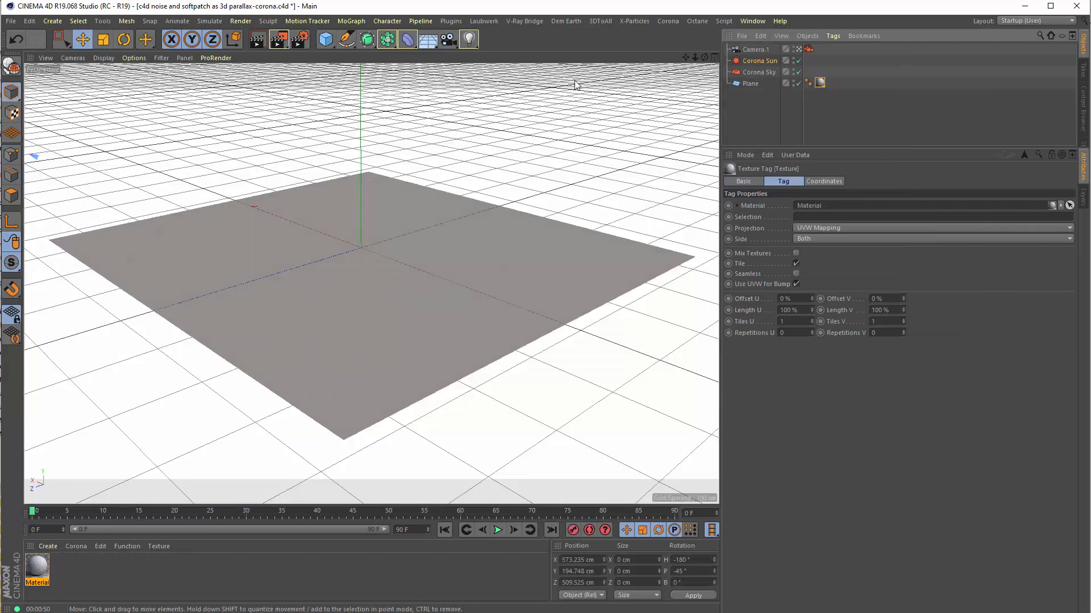
scroll(370, 221, "up", 5)
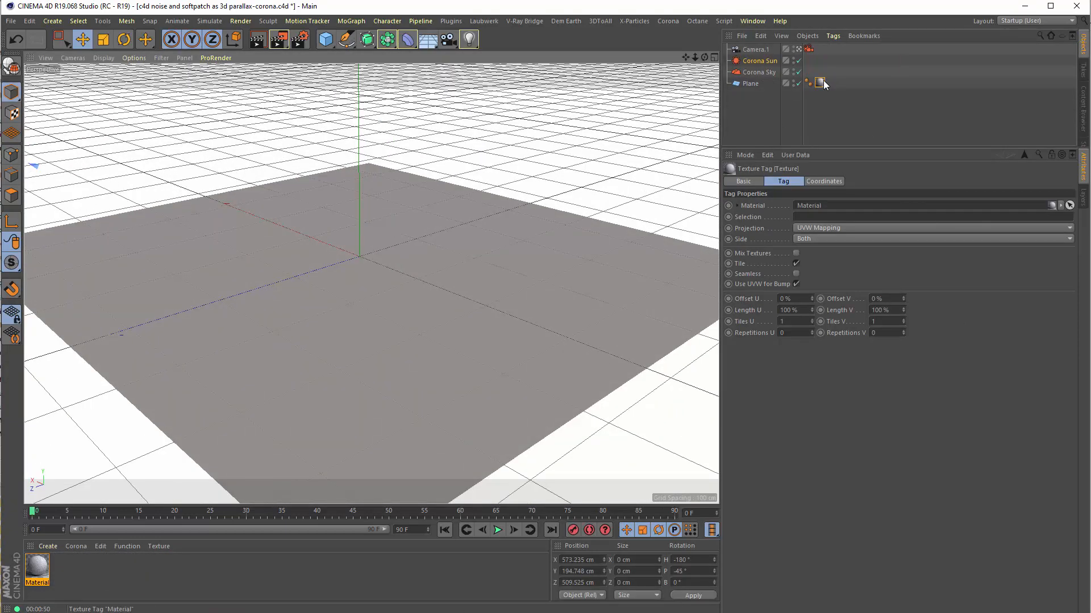
Examine the plane material's Tpro Parallax shader down to the TilePro texture in its TPro-SoftPatch height map, and render the view.
double_click(819, 83)
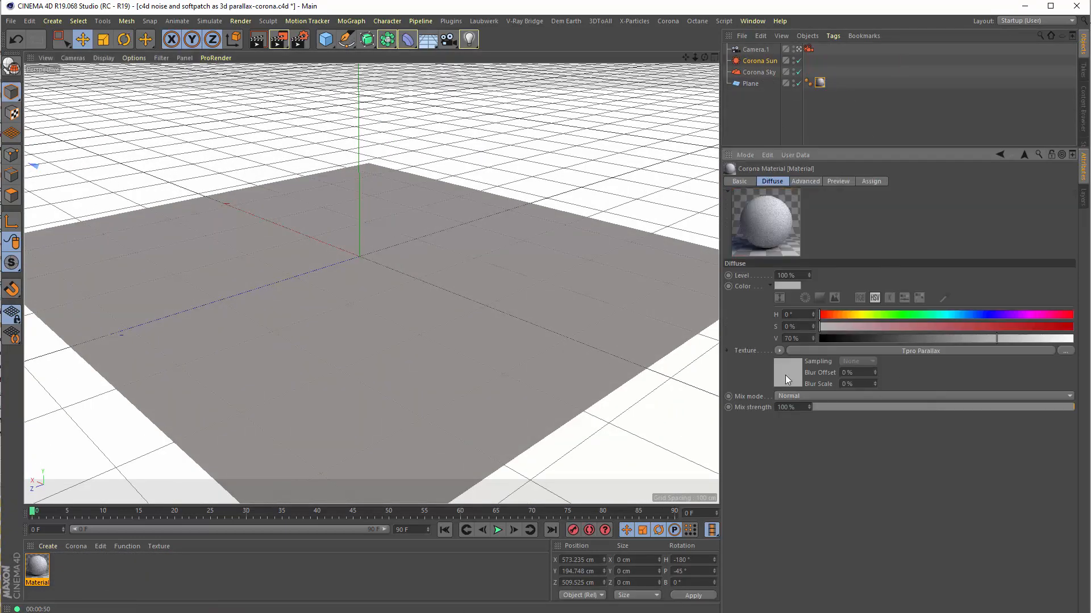
left_click(785, 375)
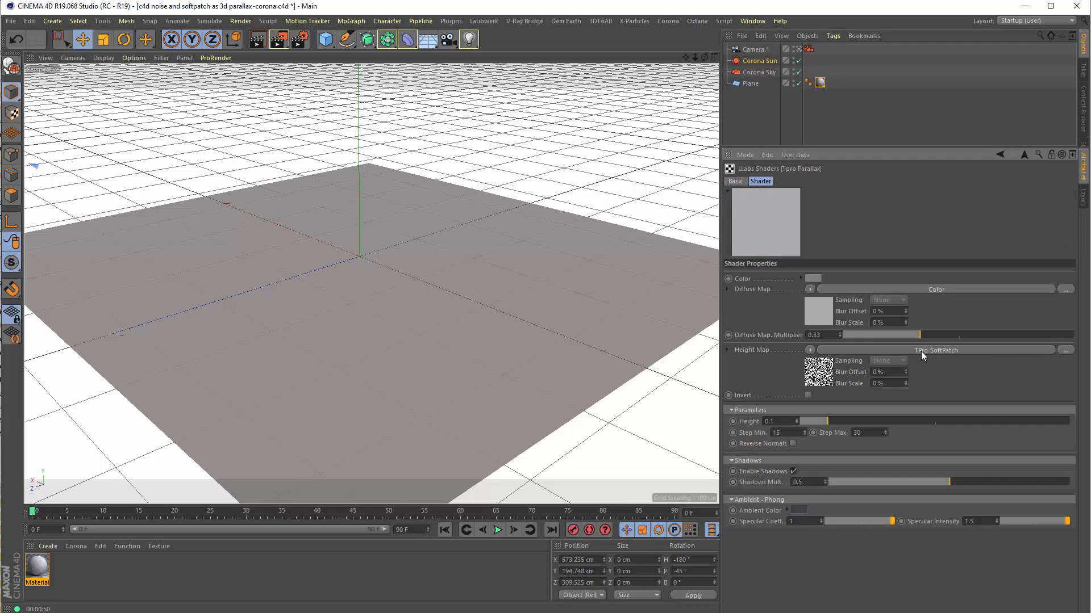
left_click(821, 376)
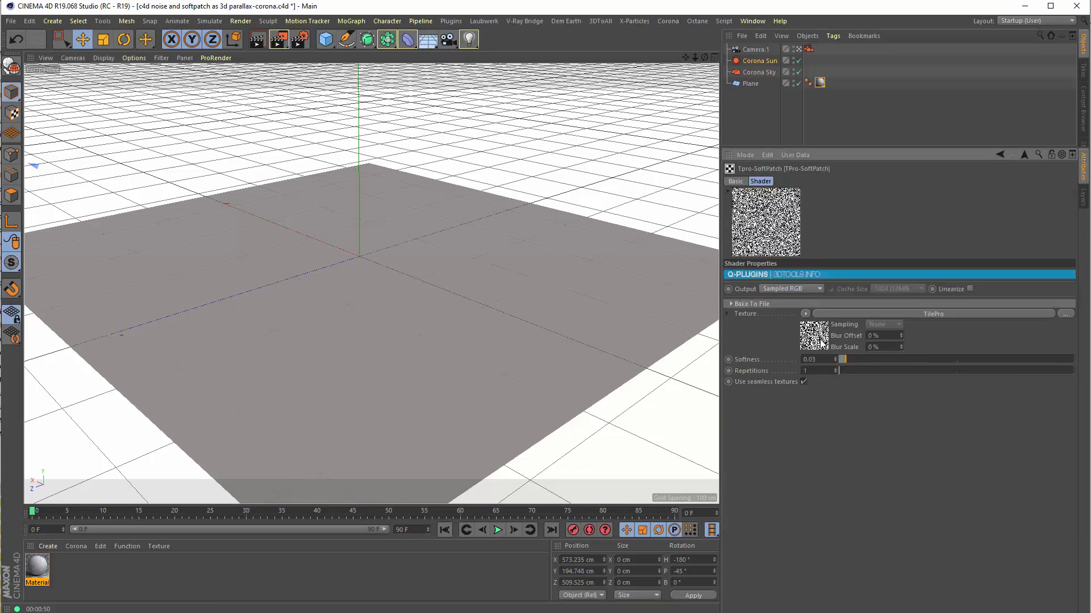
left_click(814, 337)
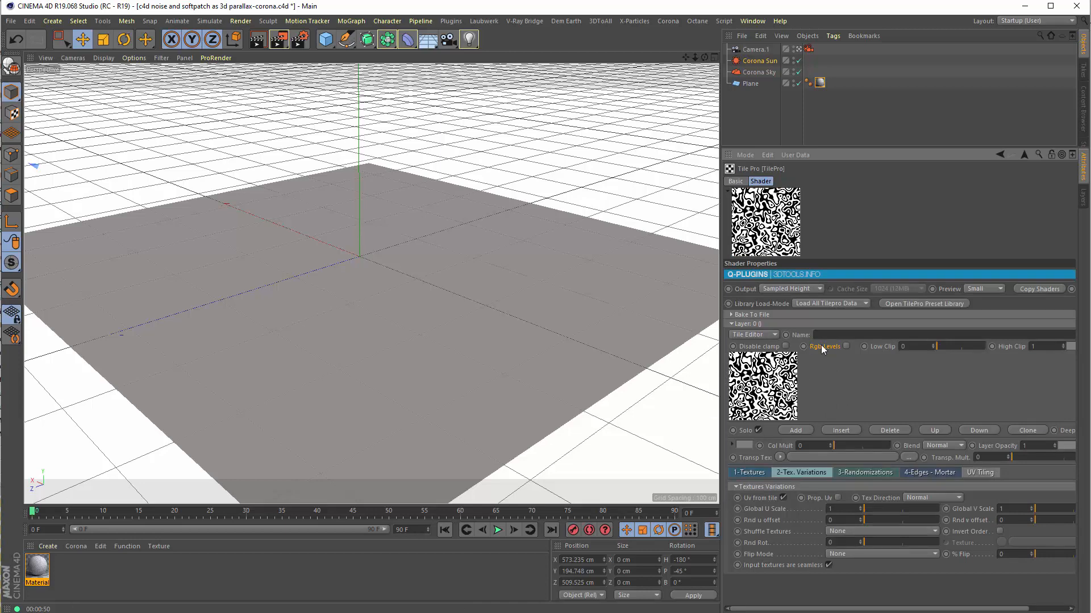
left_click(1024, 153)
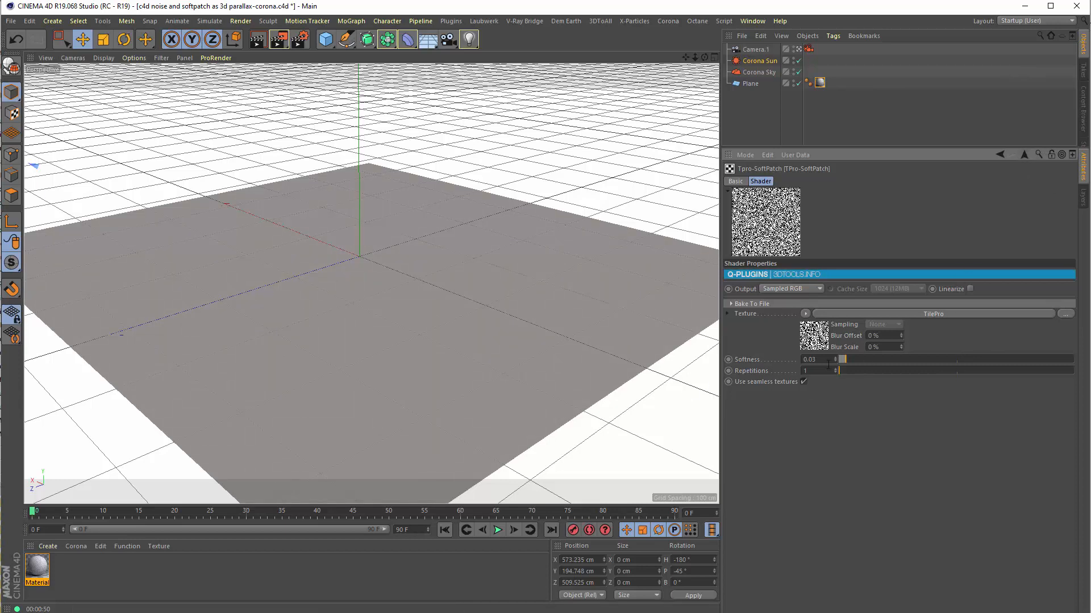
left_click(1025, 155)
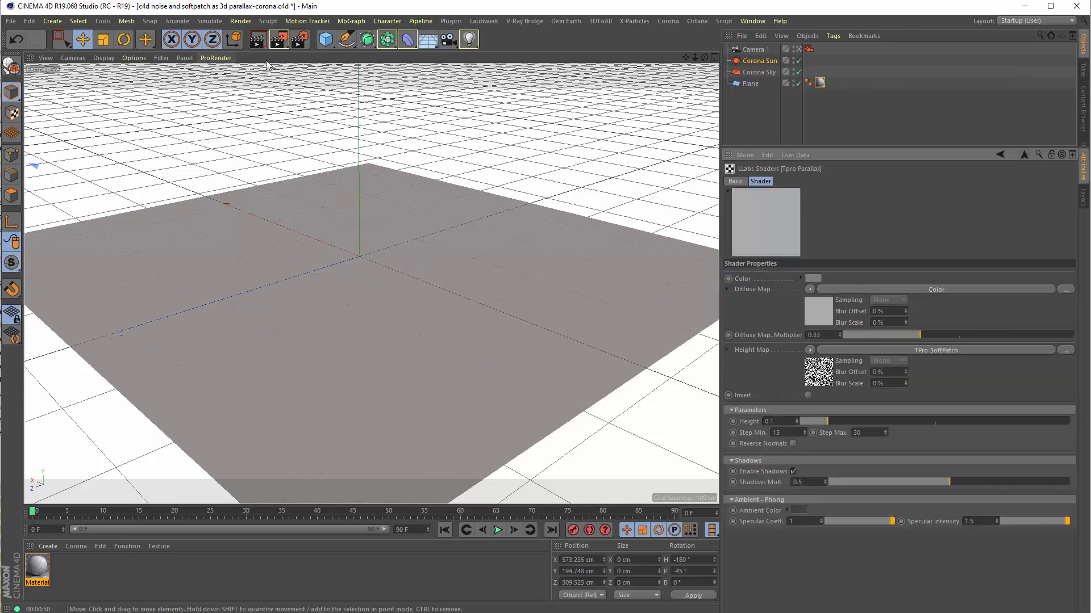
left_click(259, 40)
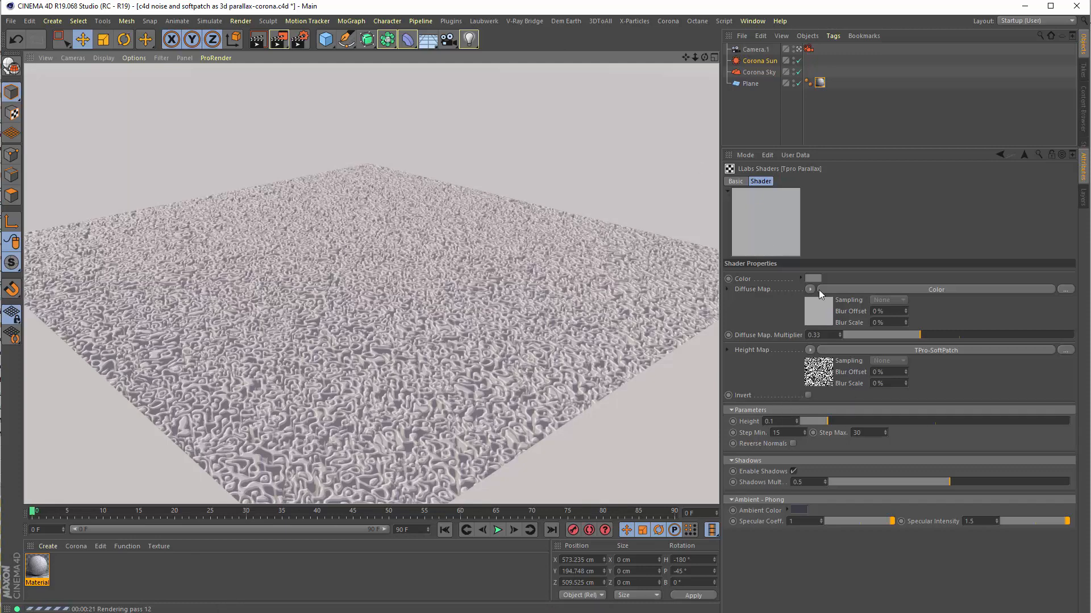
Switch to the scene "bricks zoom and scan stefan001-CORONA parallax.c4d" and show the brick material's settings with an enlarged object list.
left_click(753, 21)
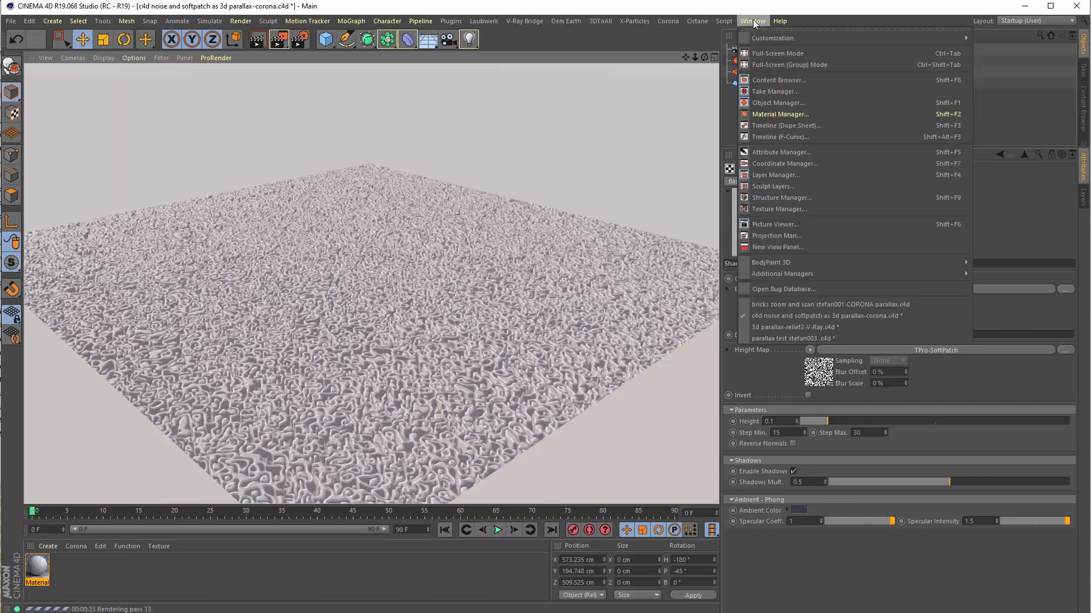
left_click(796, 305)
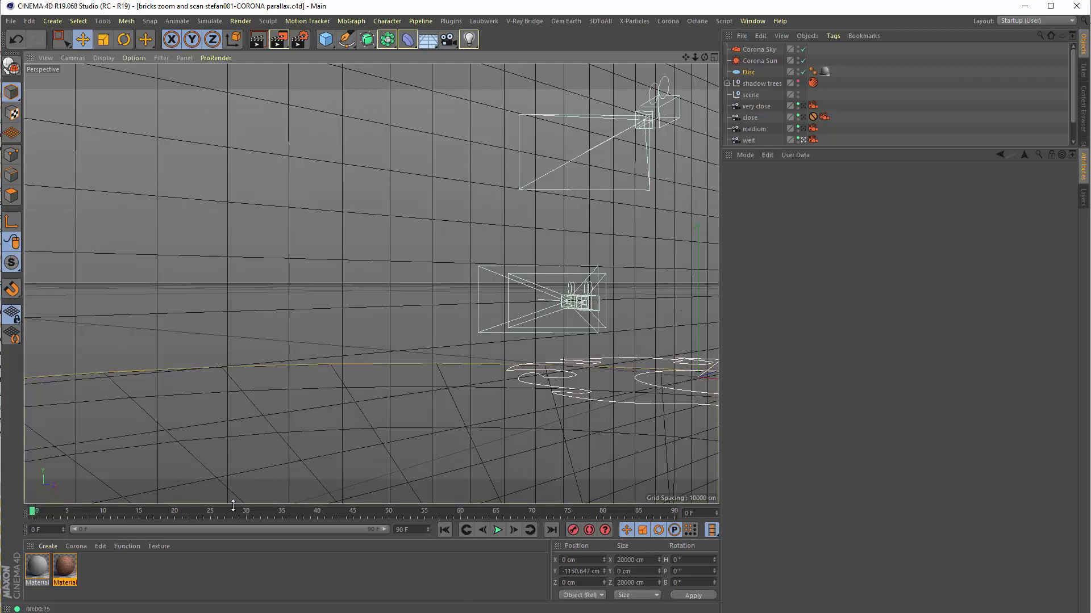
left_click(65, 574)
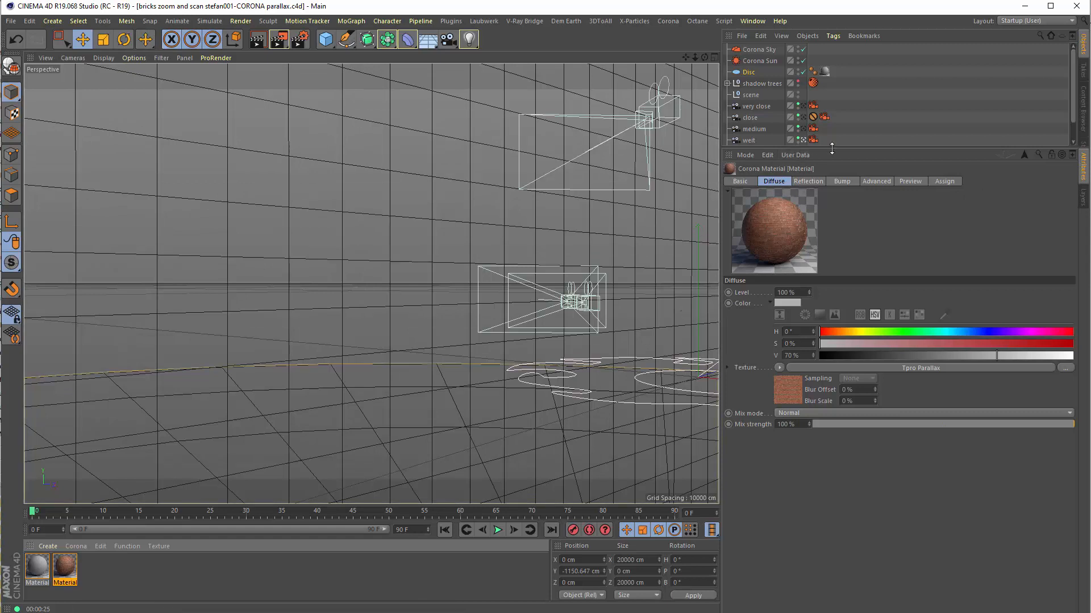
left_click_drag(813, 149, 842, 177)
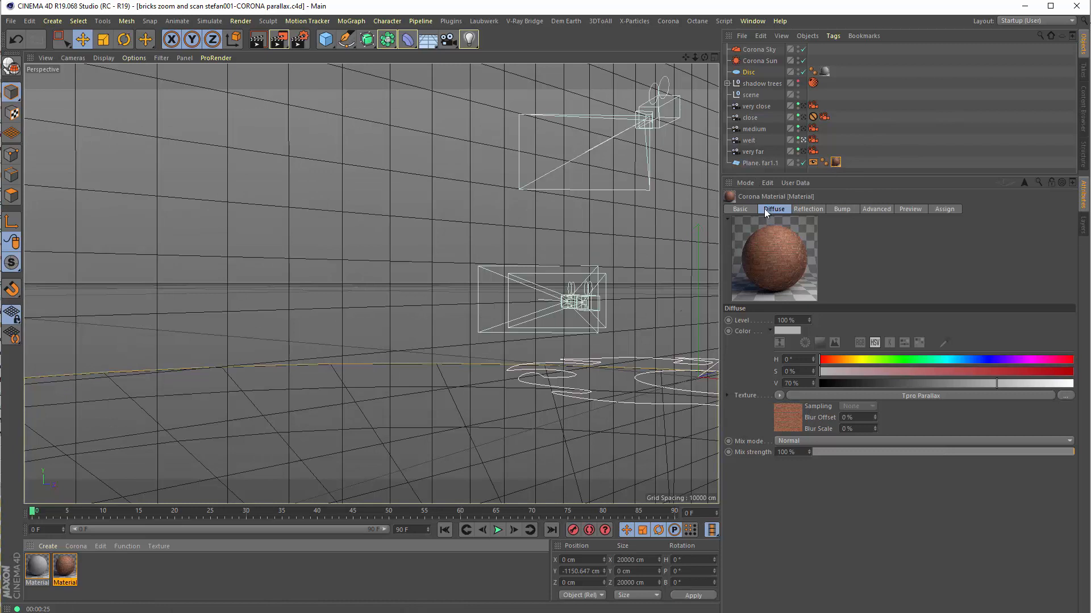
Review the brick material's enabled channels, its bump settings and the Tpro Parallax shader in its diffuse channel.
left_click(741, 209)
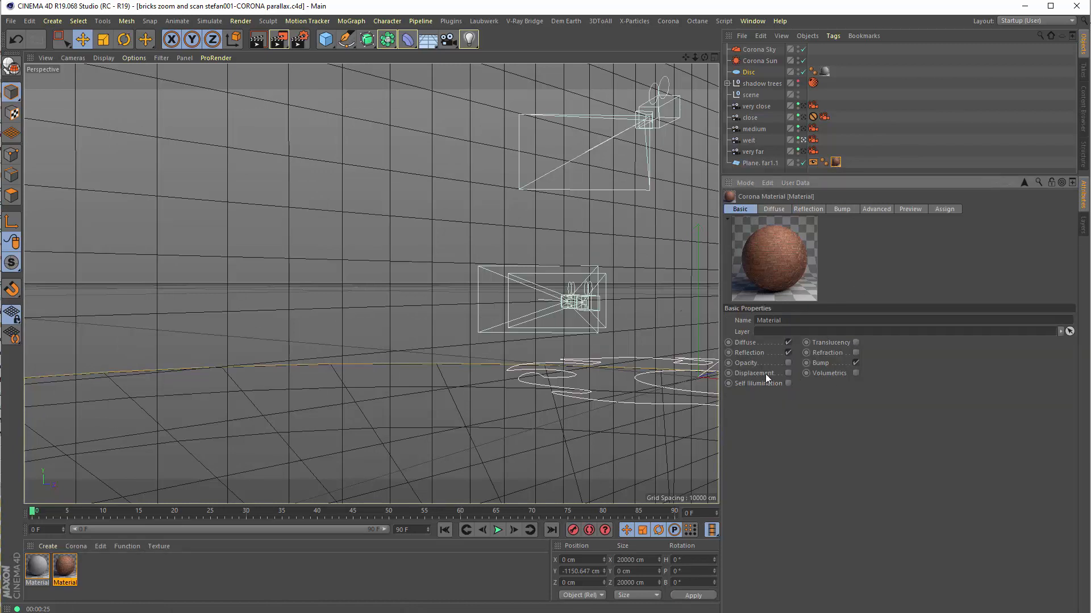
left_click(841, 209)
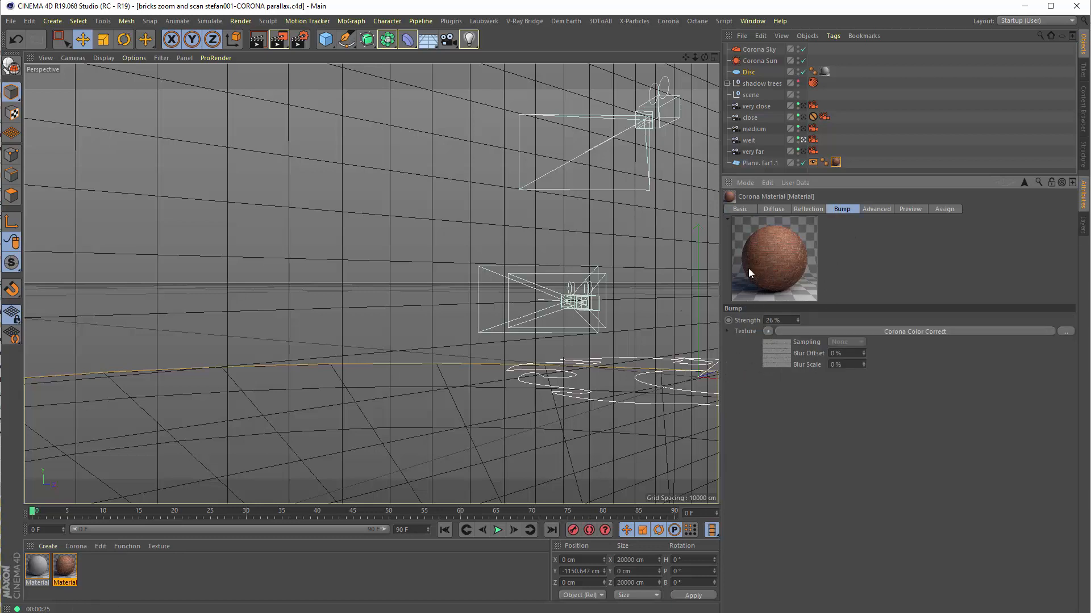
left_click(778, 210)
left_click(785, 422)
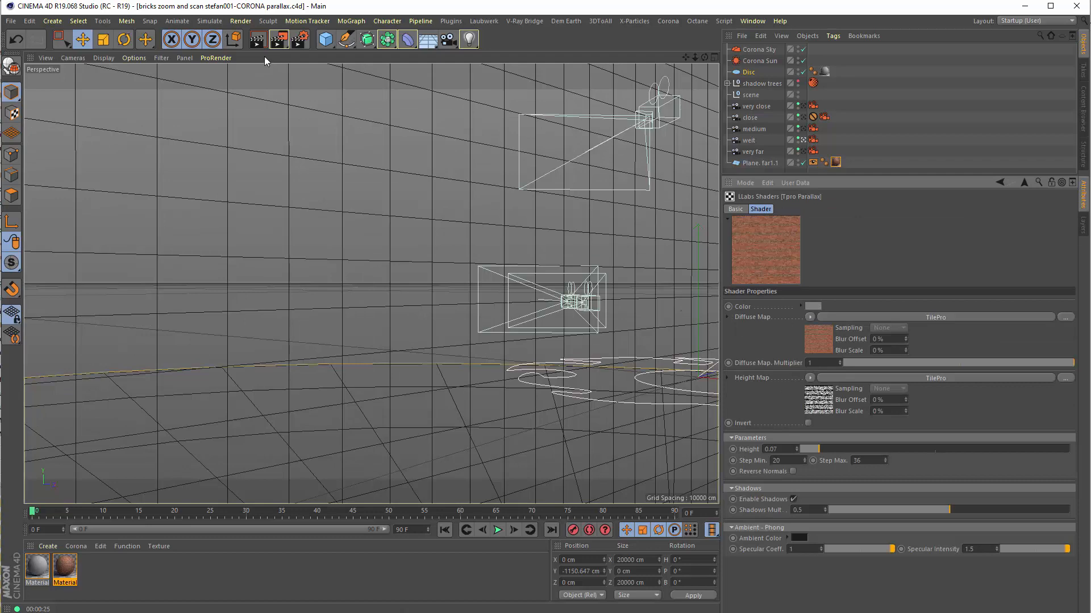
Render the brick wall scene through the "weit" camera in the Corona frame buffer.
left_click(280, 40)
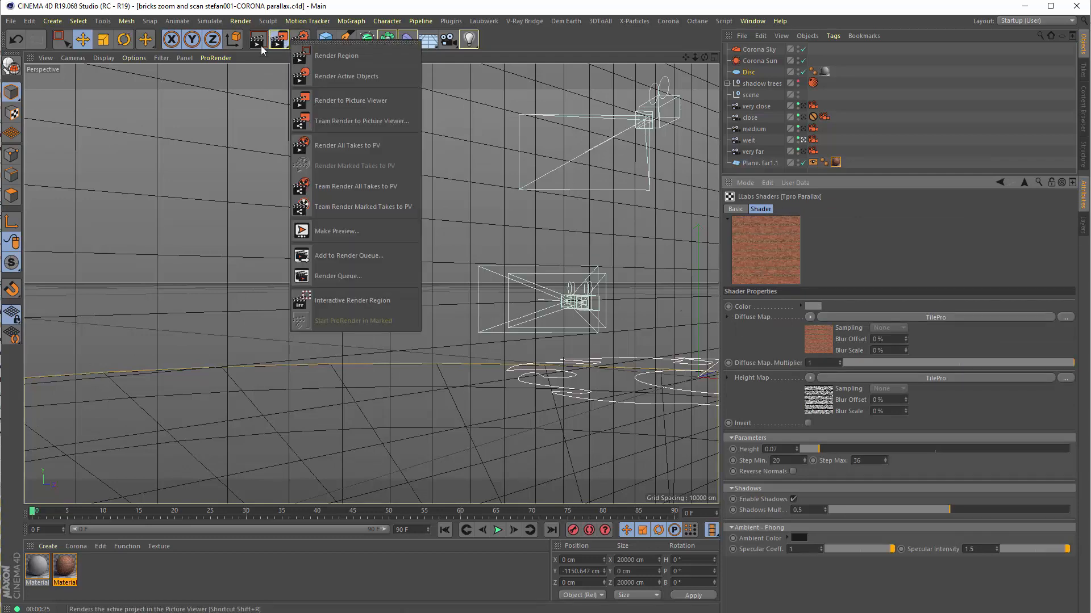
left_click(261, 46)
left_click(279, 43)
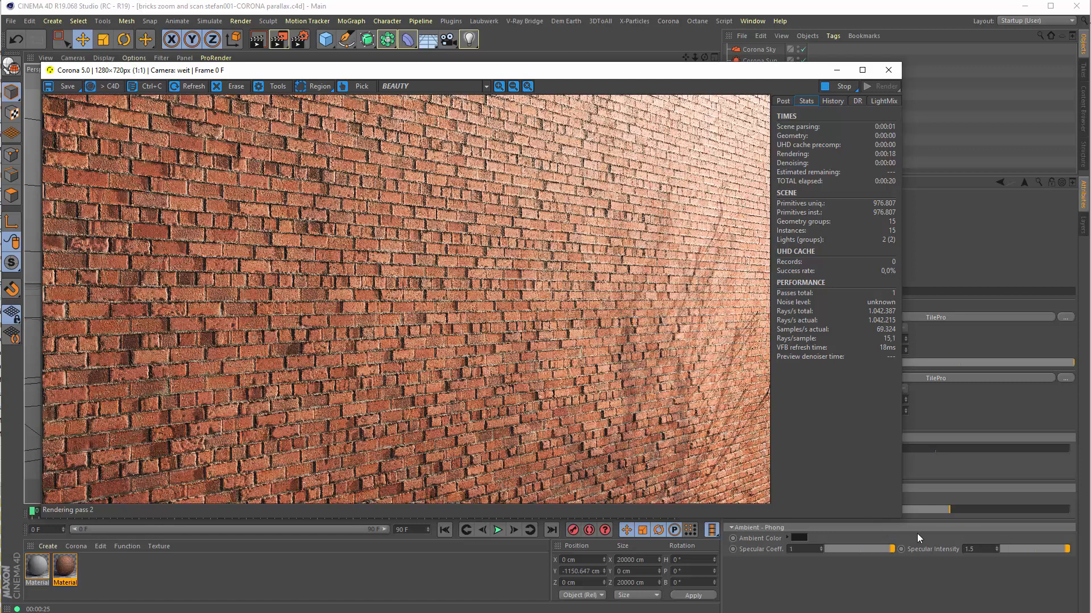
Set the Tpro Parallax shader's height to 0.15 and re-render the brick wall to inspect its relief in an enlarged render window.
left_click_drag(901, 518, 743, 524)
left_click_drag(830, 450, 842, 450)
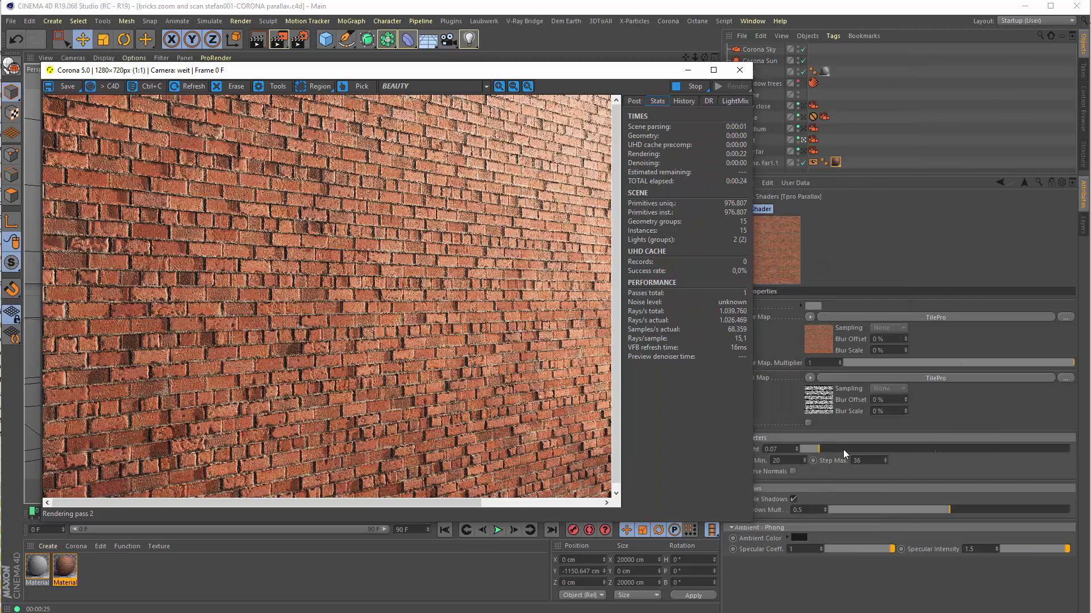
left_click(279, 39)
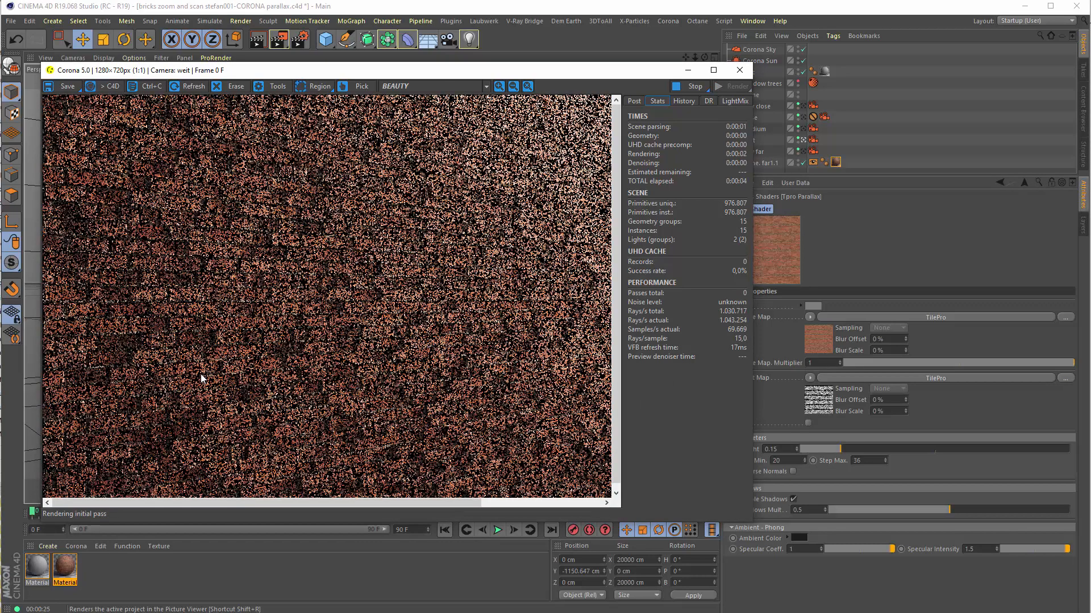
scroll(200, 377, "down", 2)
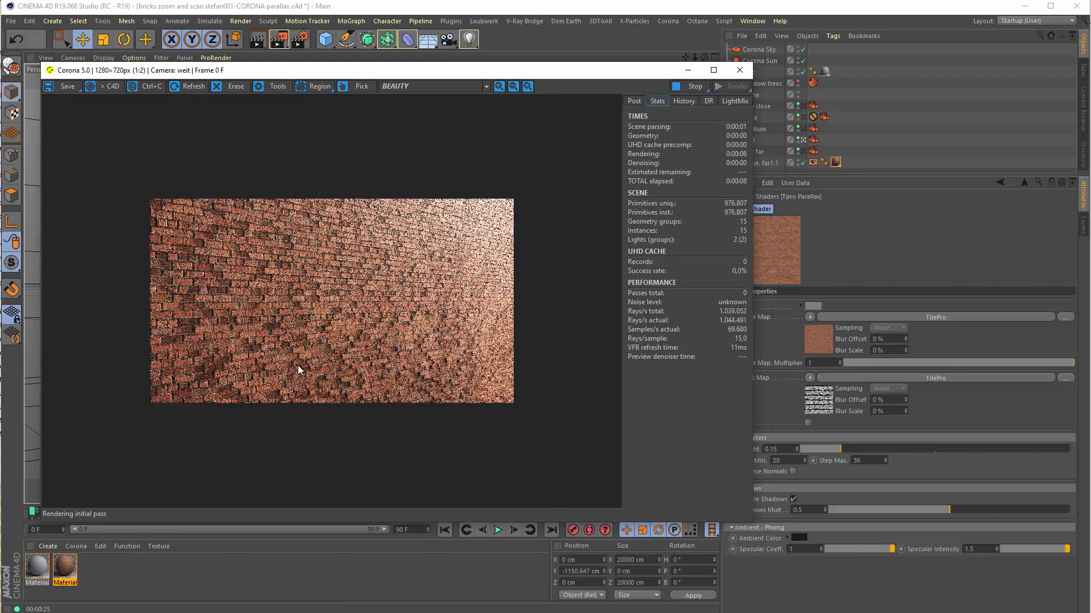
scroll(307, 375, "up", 2)
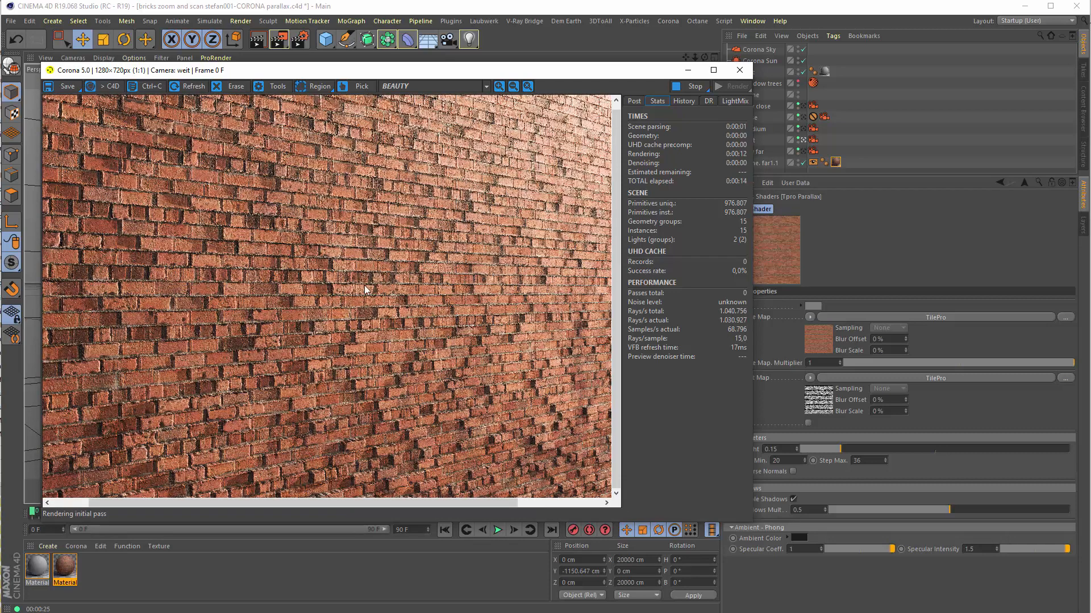
scroll(332, 340, "down", 1)
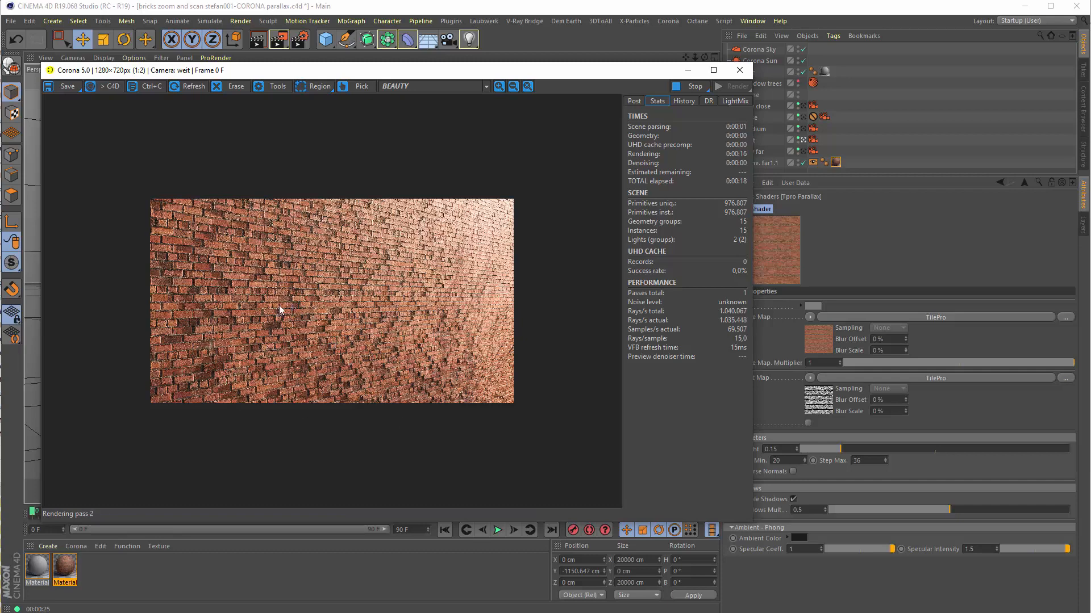
scroll(291, 386, "up", 1)
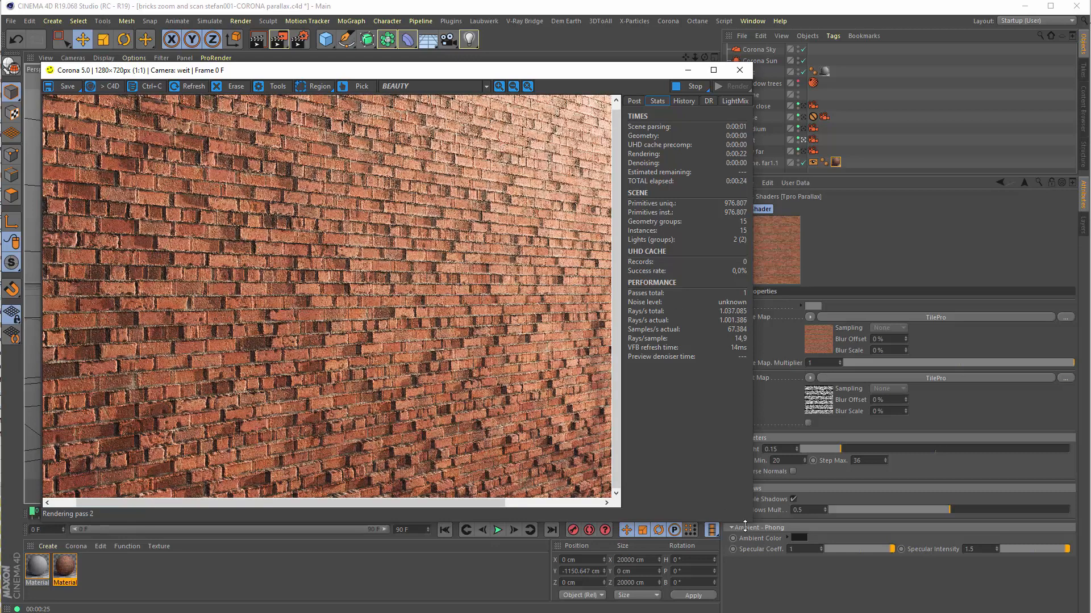
left_click_drag(749, 523, 886, 563)
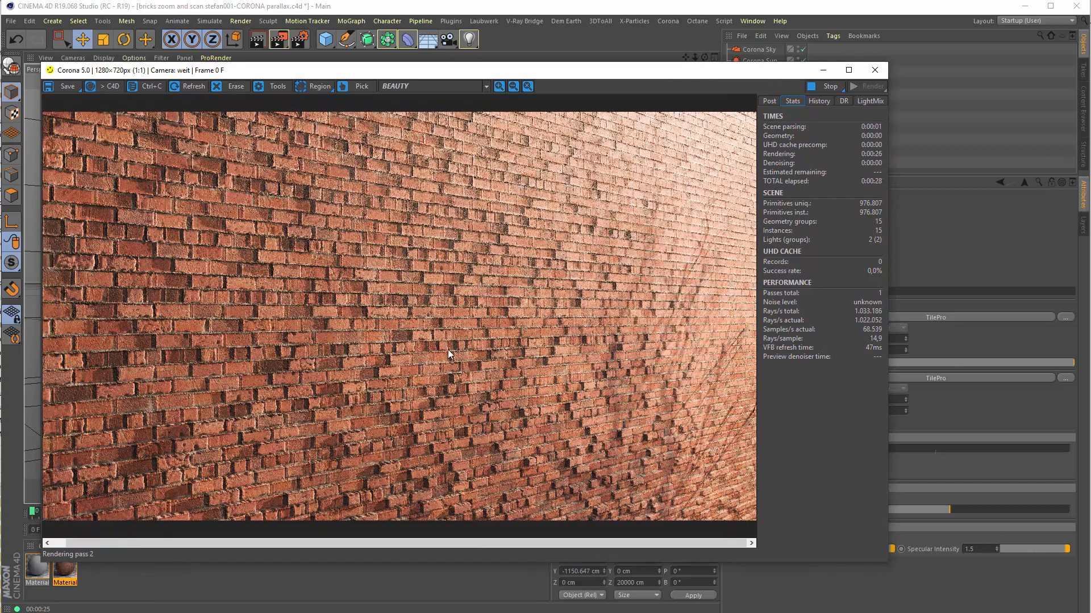